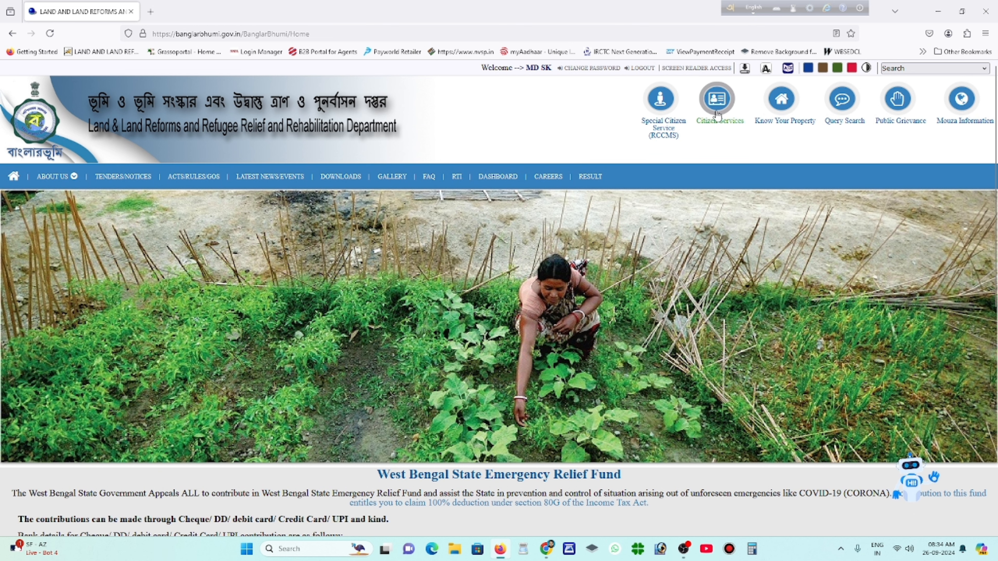
Step: Open the Land Revenue (Khajna) Application form via Citizen Services > Online Application
left_click(717, 114)
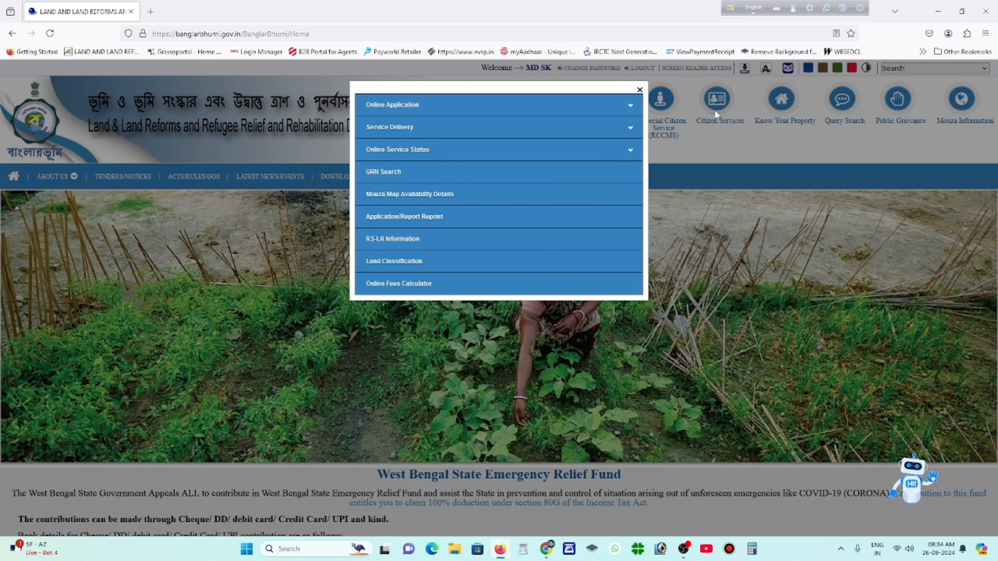
left_click(379, 107)
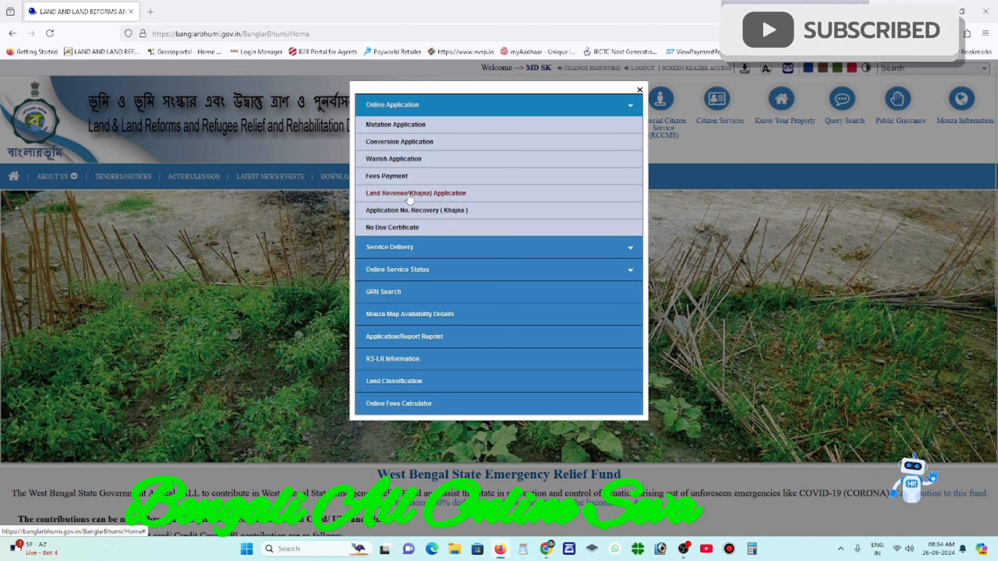
left_click(409, 199)
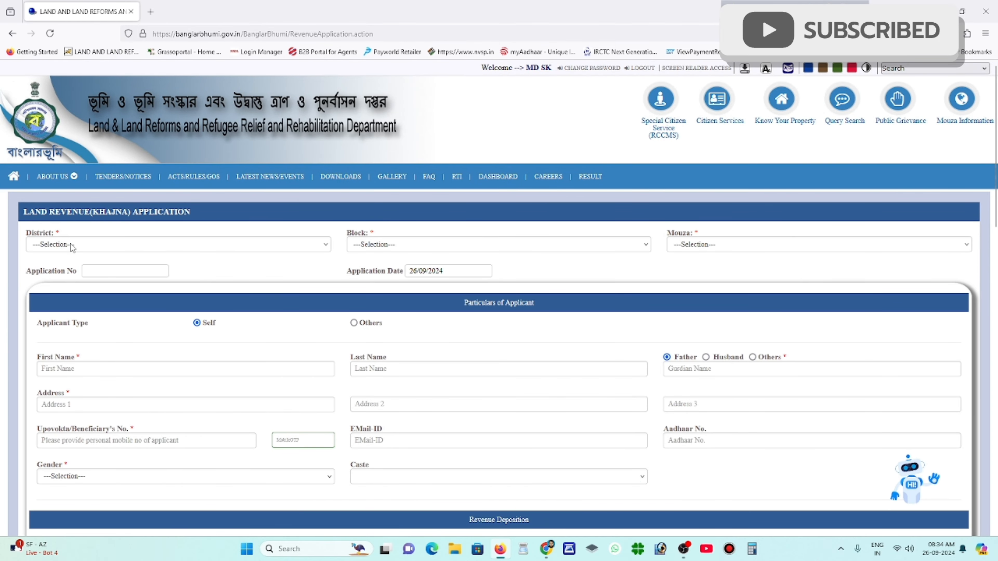
Step: Choose District [12] MURSHIDABAD, Block [25] SUTI - I and Mouza [033] Hillora
left_click(71, 245)
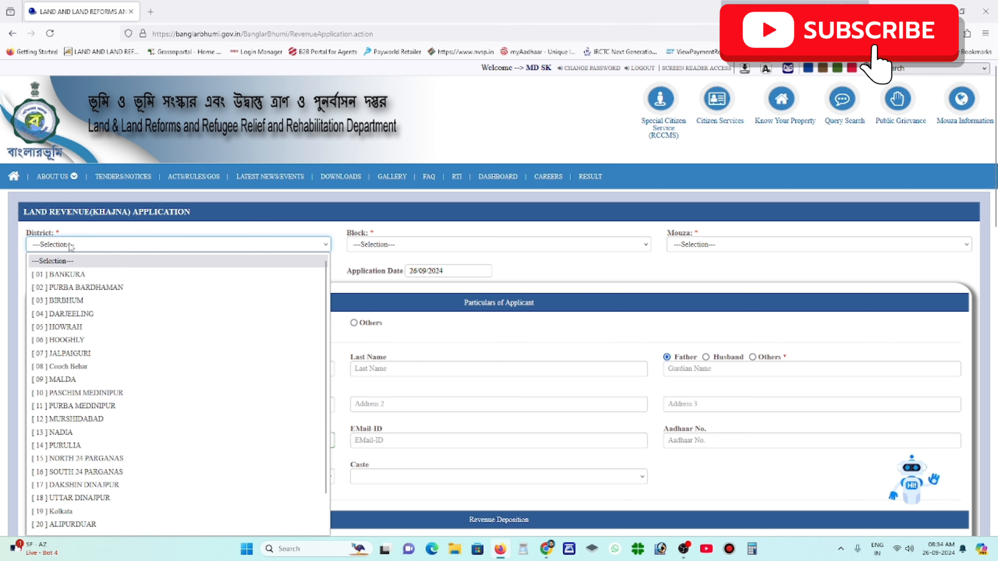
left_click(114, 419)
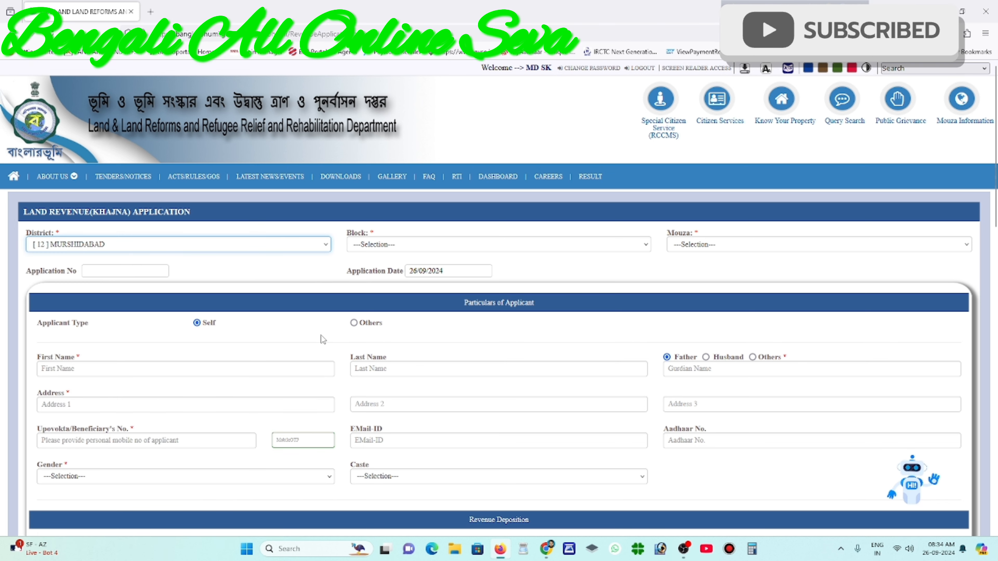
left_click(401, 243)
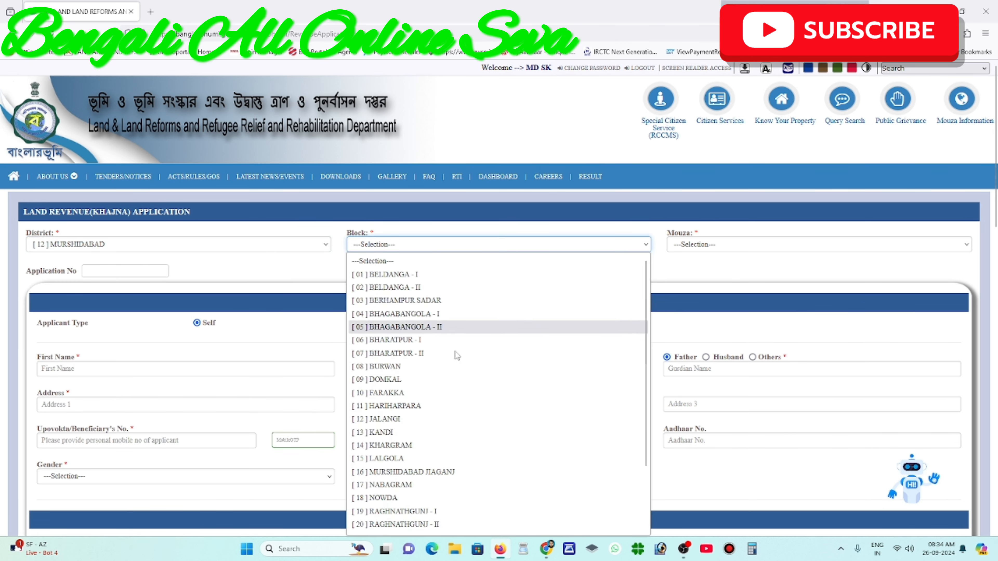
scroll(452, 382, "down", 2)
left_click(394, 511)
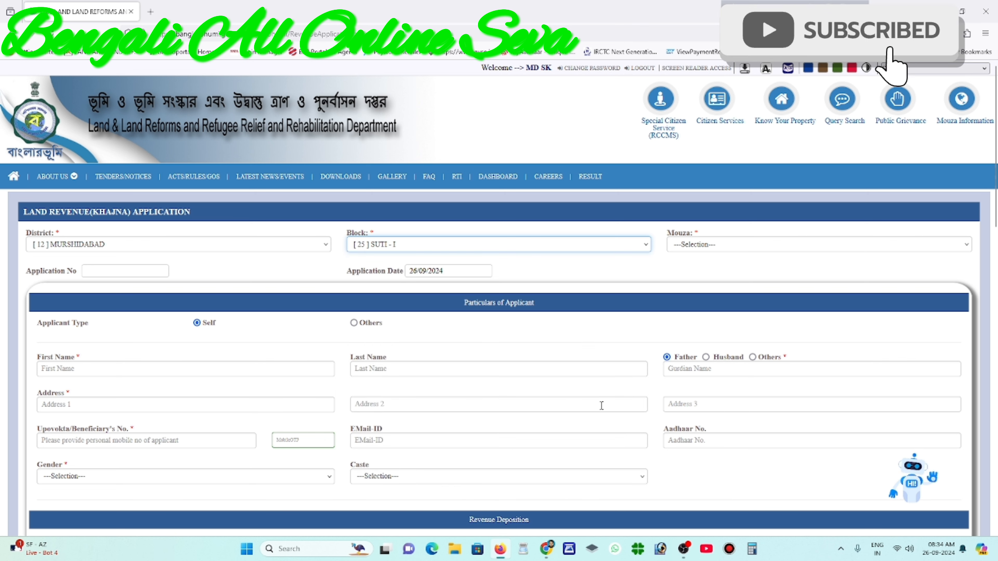
left_click(689, 246)
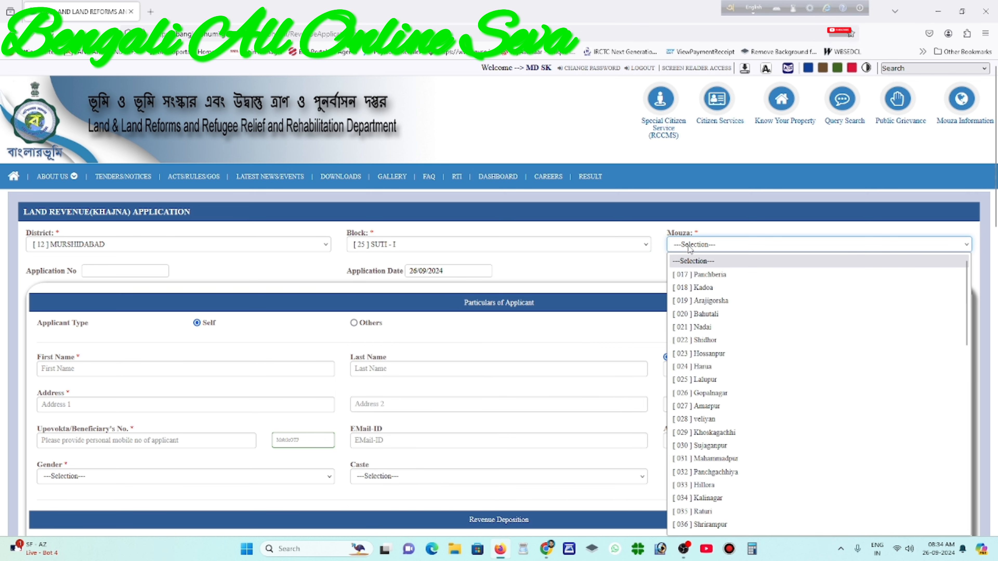
left_click(707, 485)
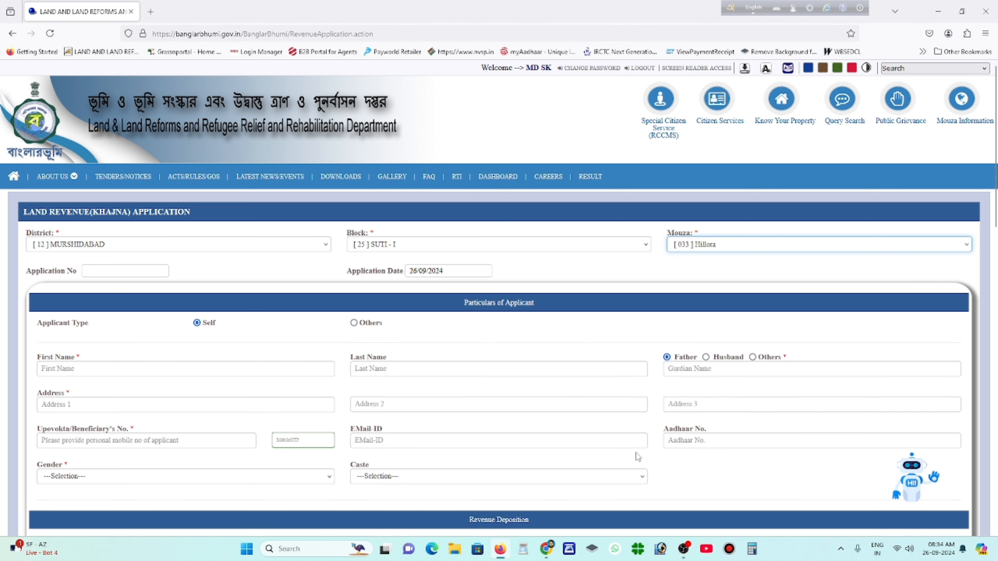
Step: Fill in the applicant's first name, last name and father's name from the suggestions
left_click(53, 370)
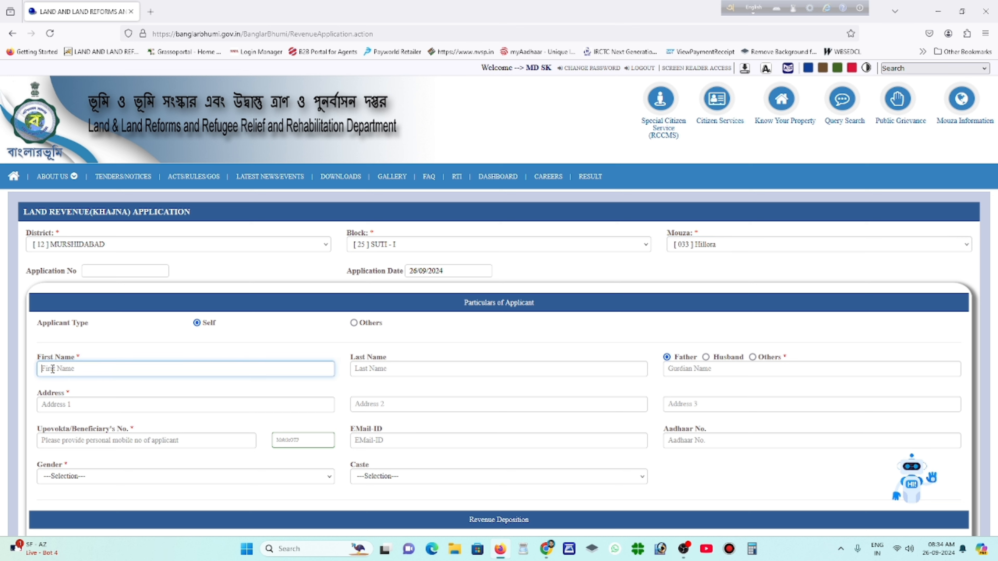
type("E")
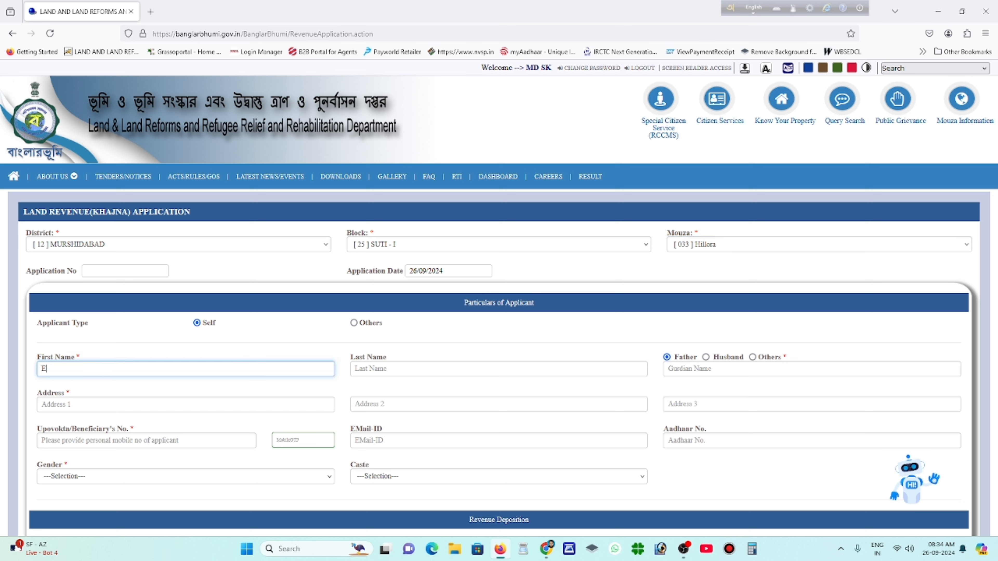
type("AR")
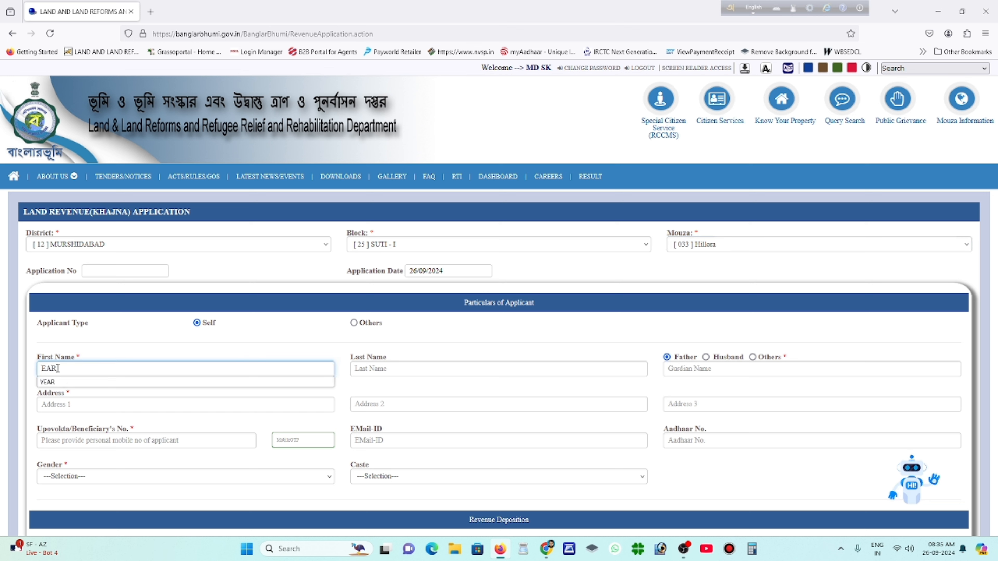
left_click(378, 371)
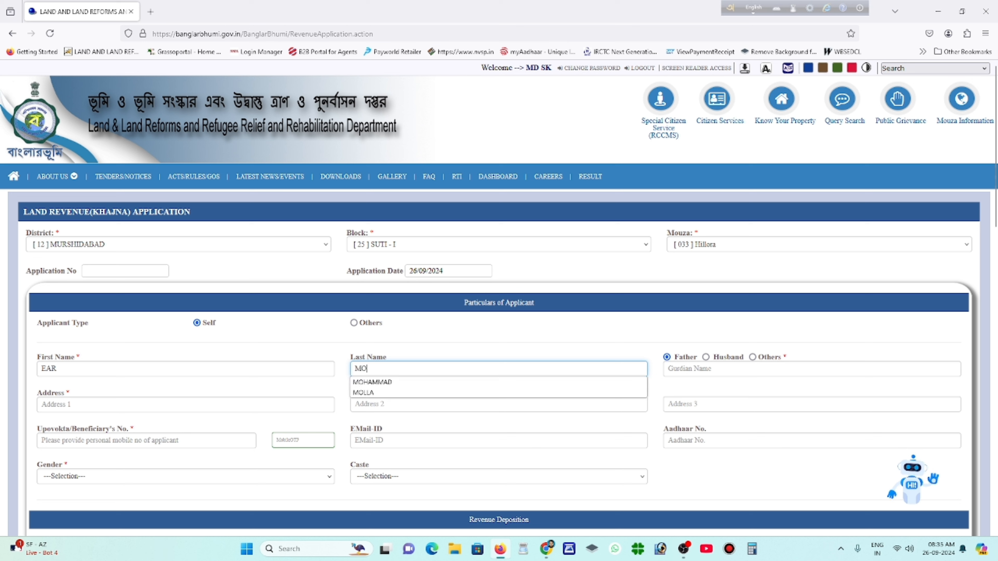
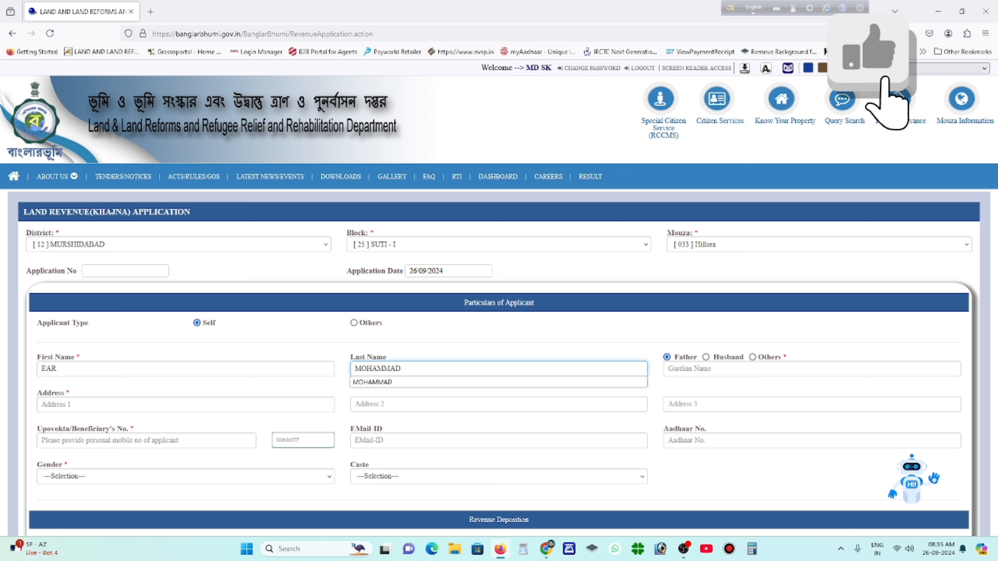
left_click(378, 385)
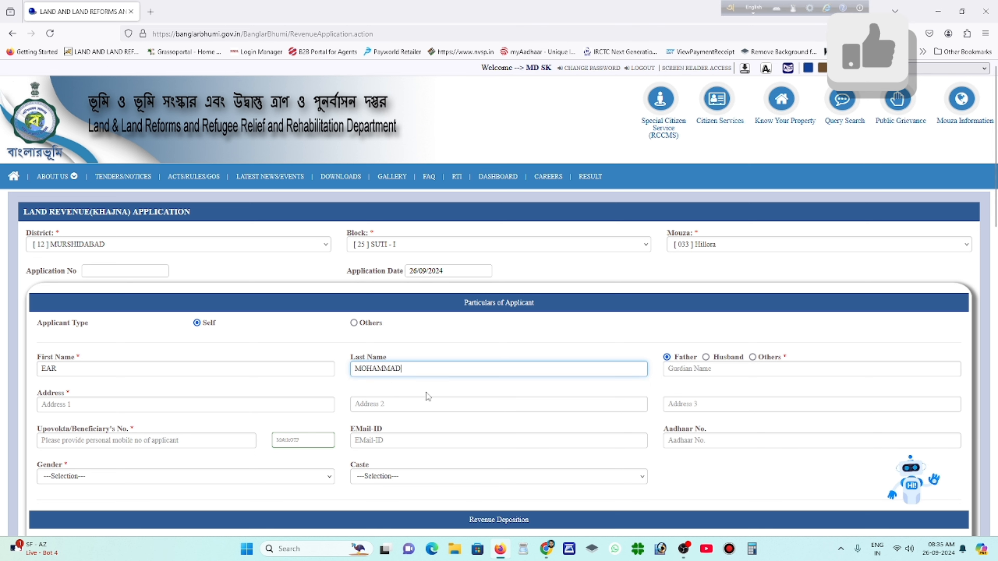
left_click(693, 374)
type("KUT")
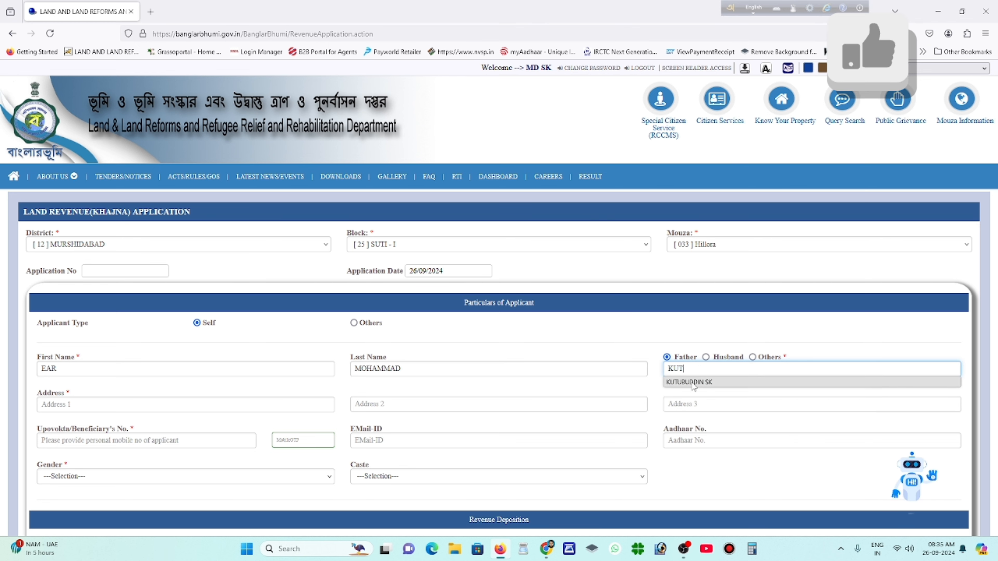
left_click(693, 382)
Step: Enter the applicant's Address 1 and mobile number from the autocomplete suggestions
scroll(140, 366, "down", 3)
left_click(75, 300)
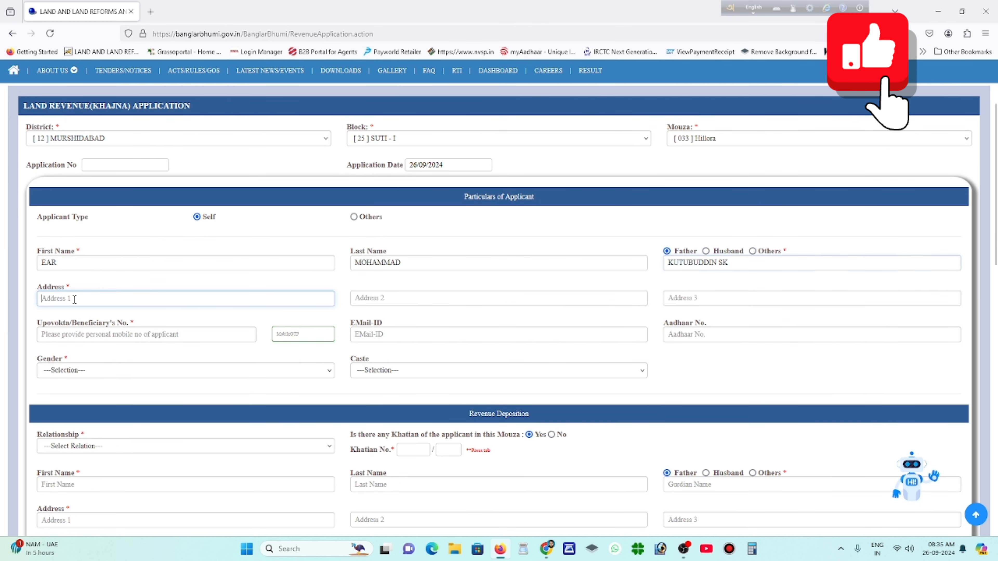
type("NAYA")
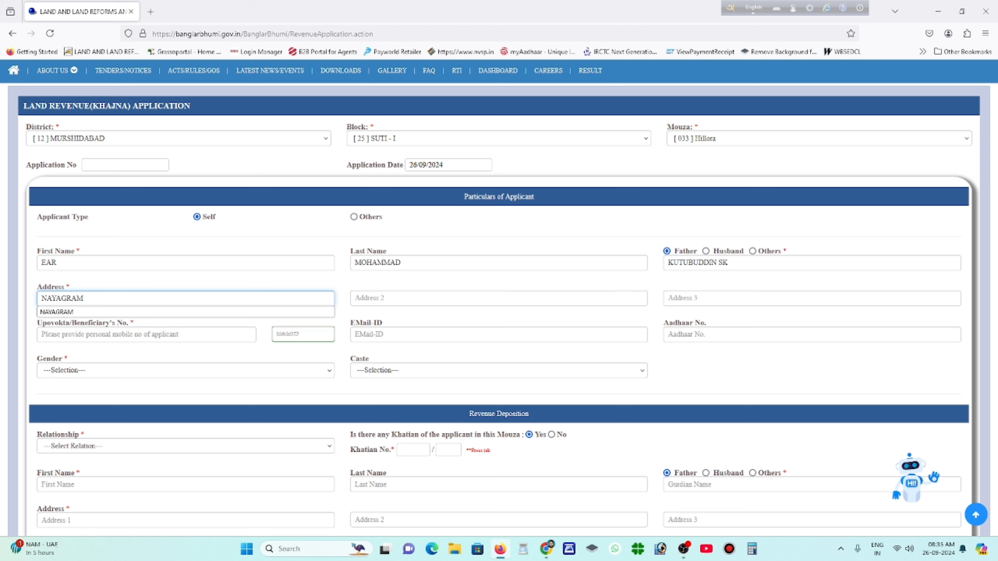
type("GRAM")
left_click(318, 313)
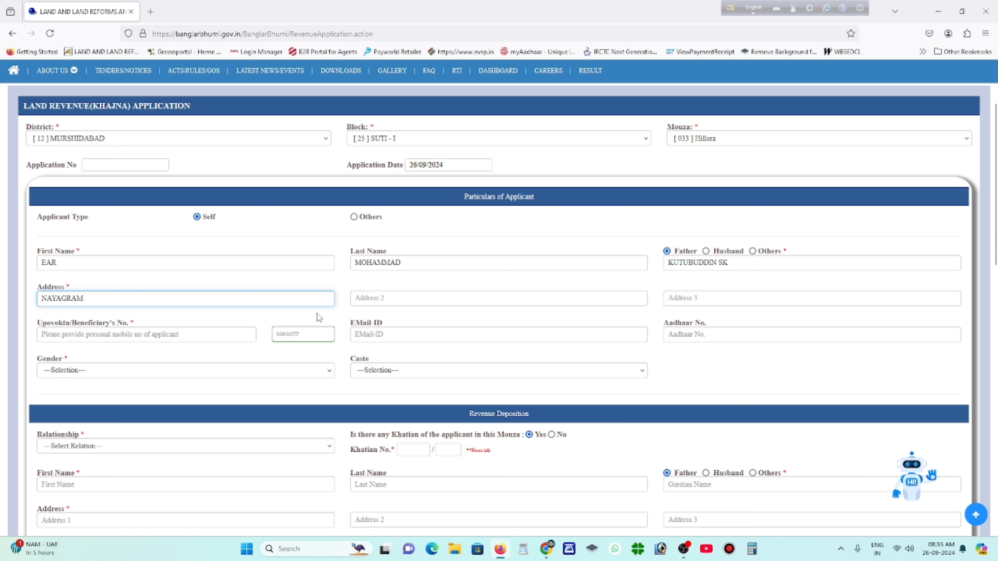
left_click(146, 335)
type("97")
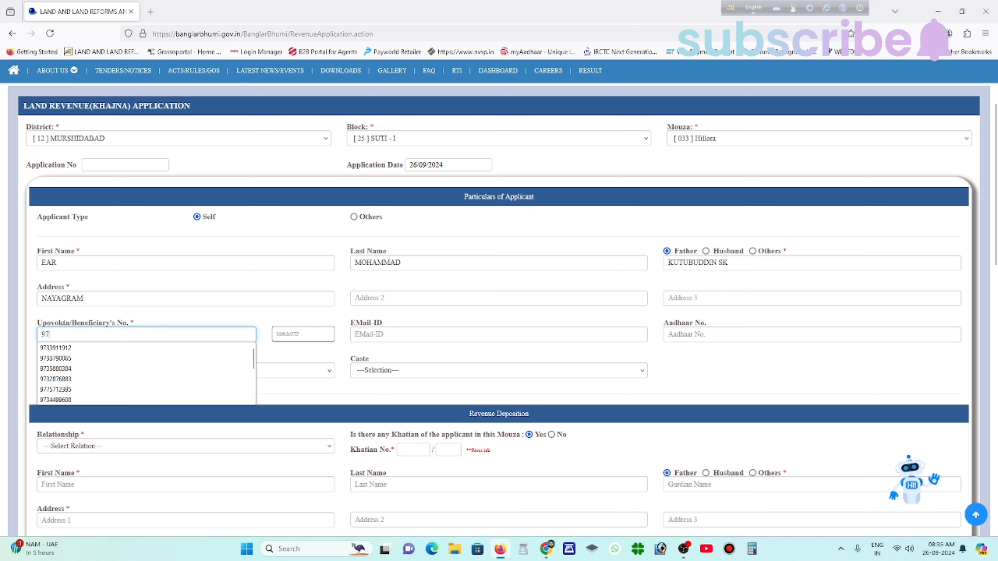
type("33")
left_click(111, 347)
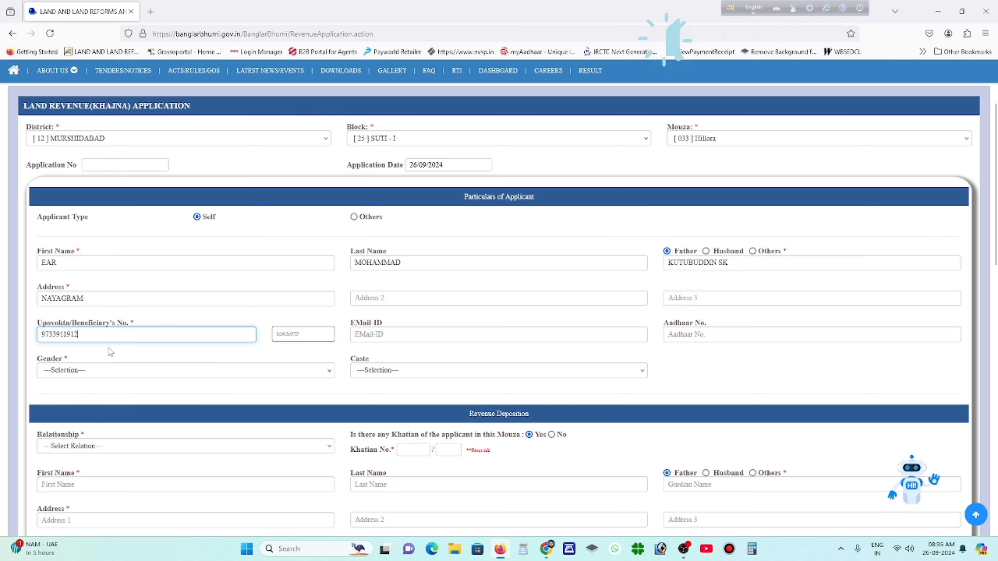
Step: Send an OTP to the beneficiary mobile number and acknowledge the success message
left_click(386, 349)
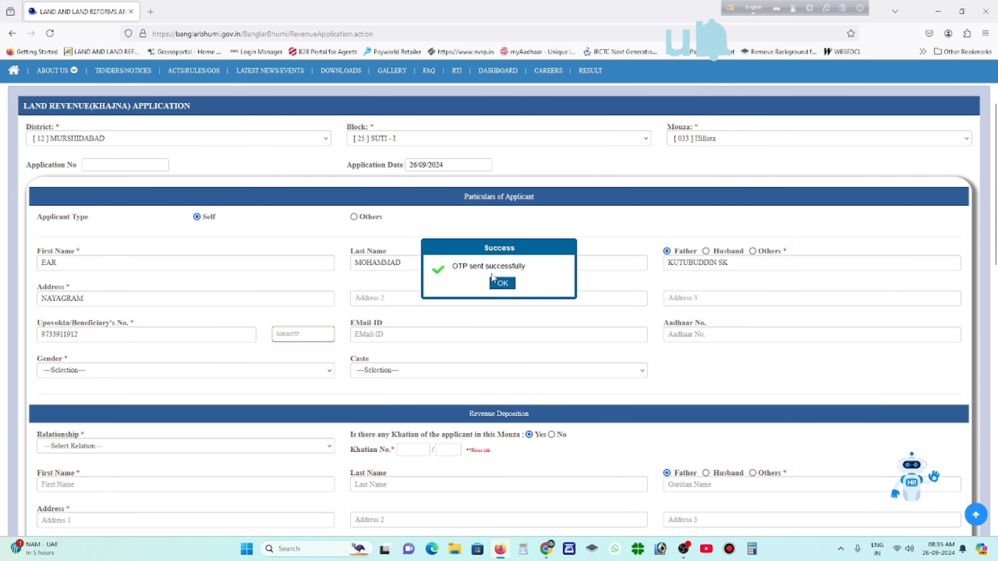
left_click(504, 283)
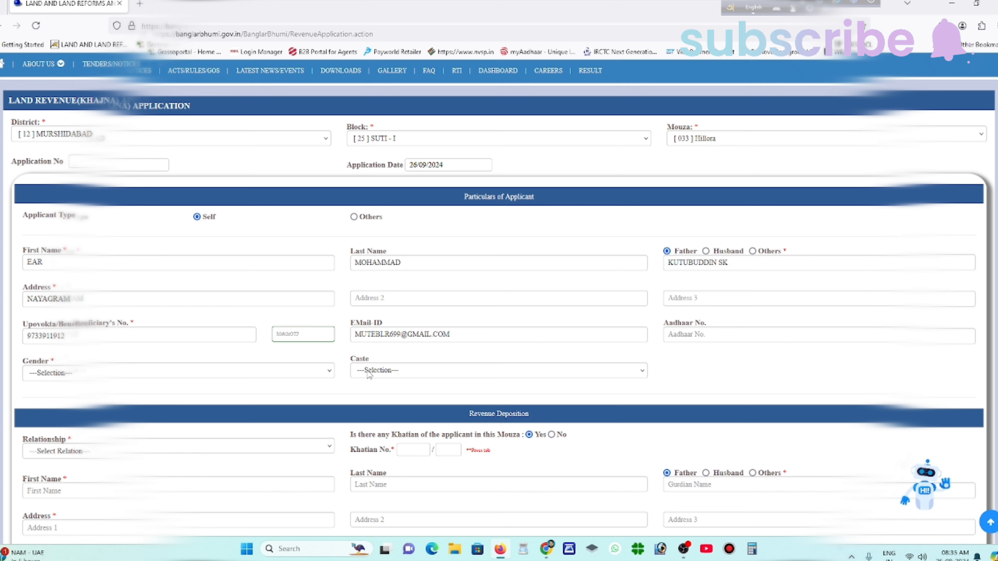
left_click(368, 375)
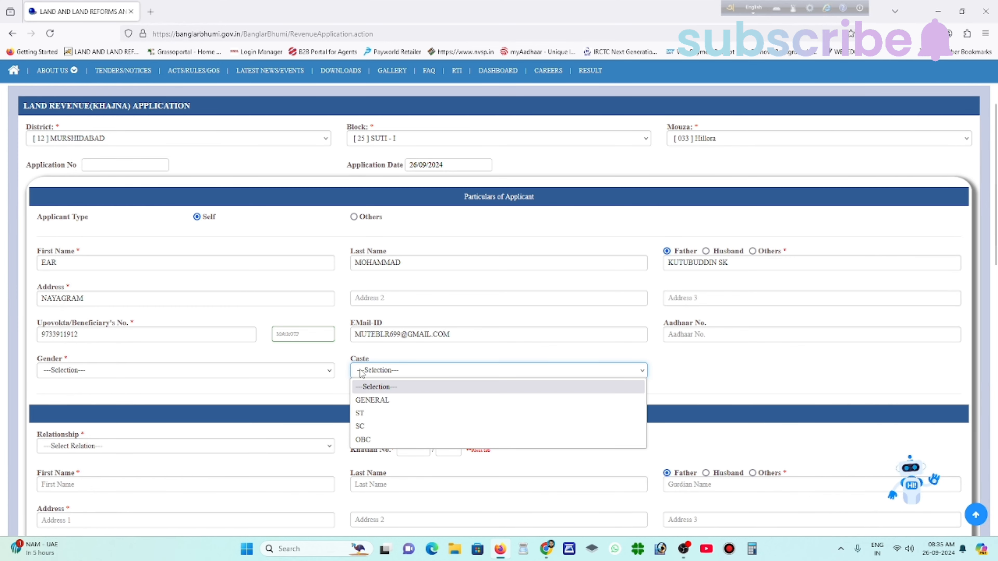
Step: Set the caste to GENERAL and the gender to MALE
left_click(382, 401)
left_click(92, 372)
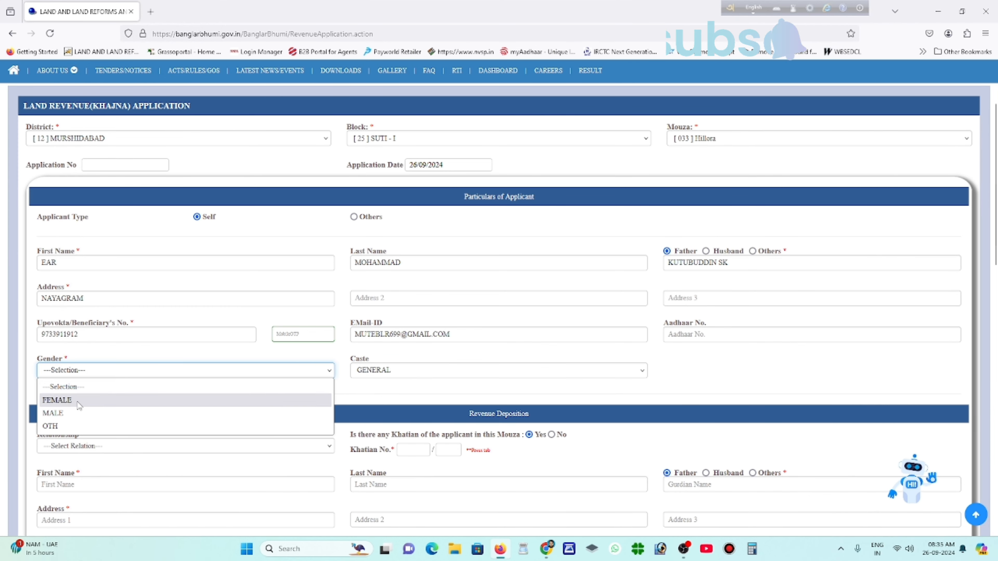
left_click(72, 415)
Step: Enter the OTP received by SMS in the Mobile OTP box
left_click(286, 333)
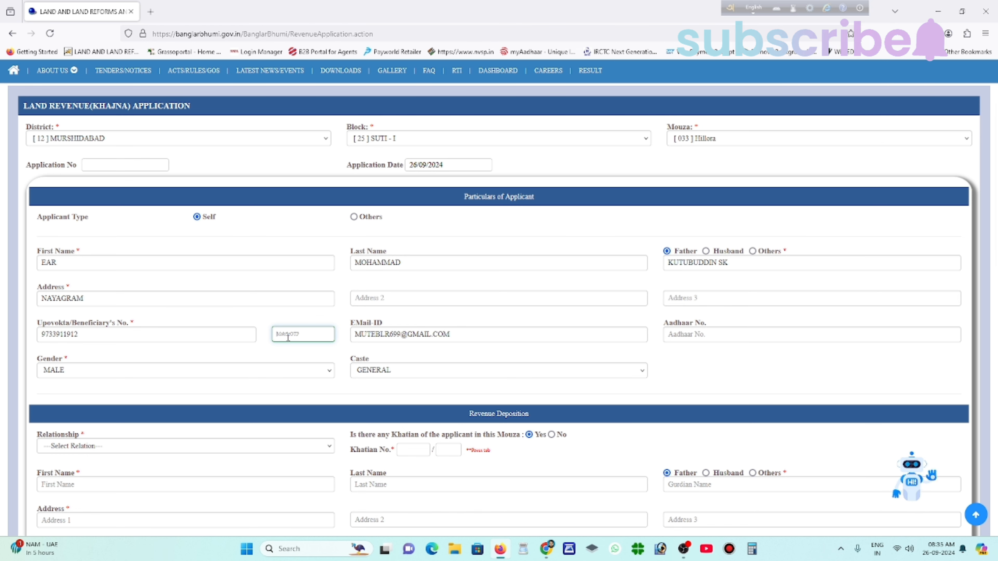
left_click(290, 337)
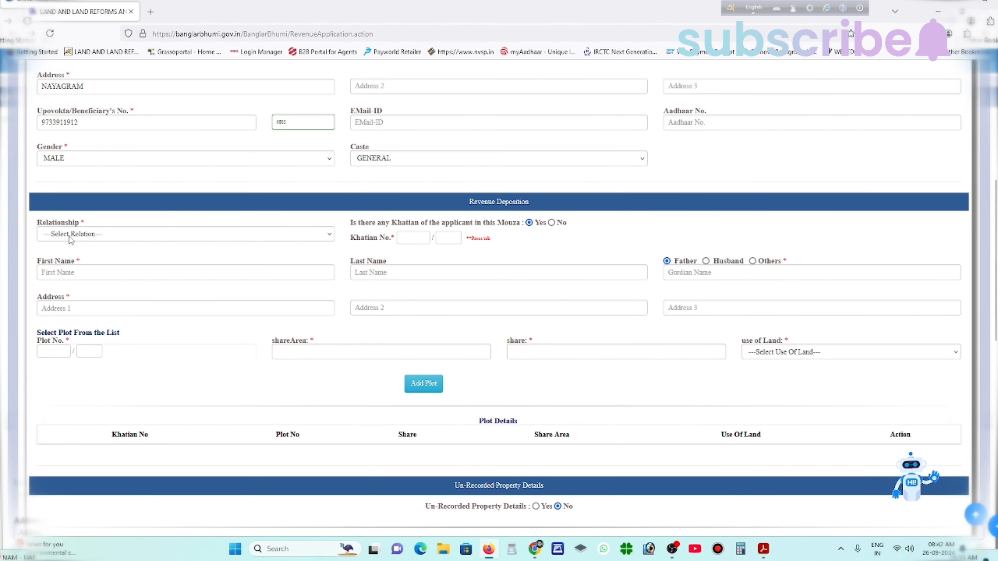
left_click(67, 235)
left_click(67, 264)
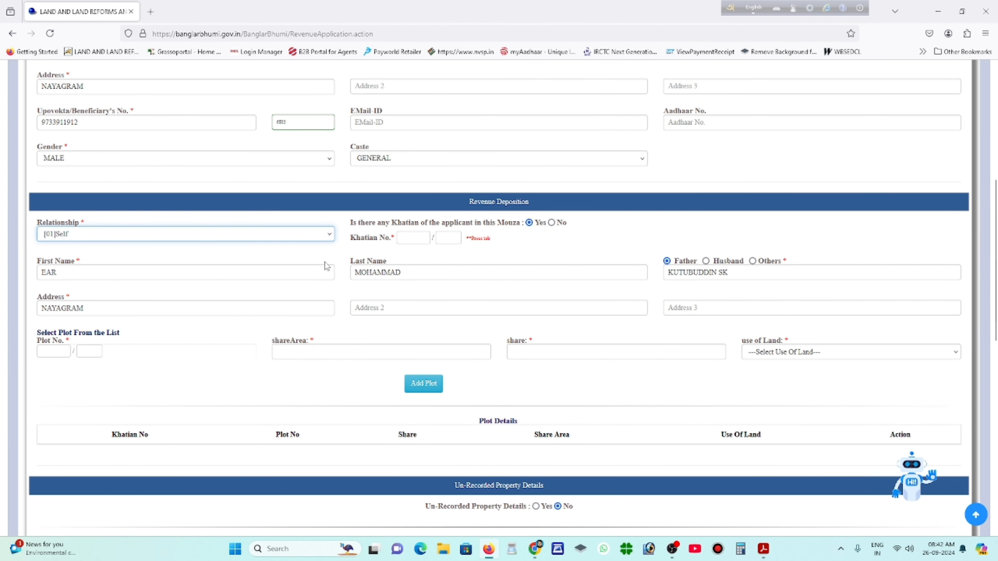
left_click(415, 239)
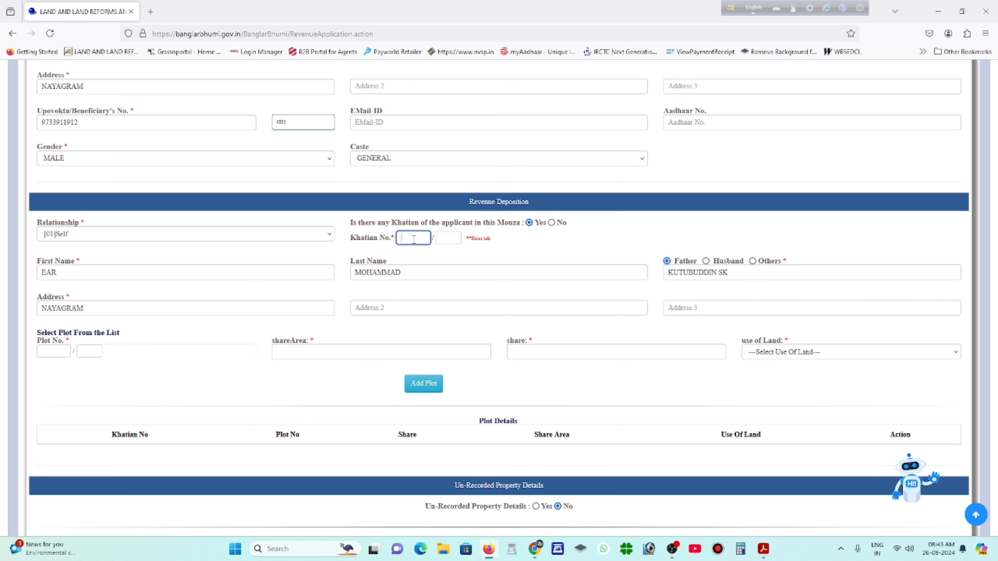
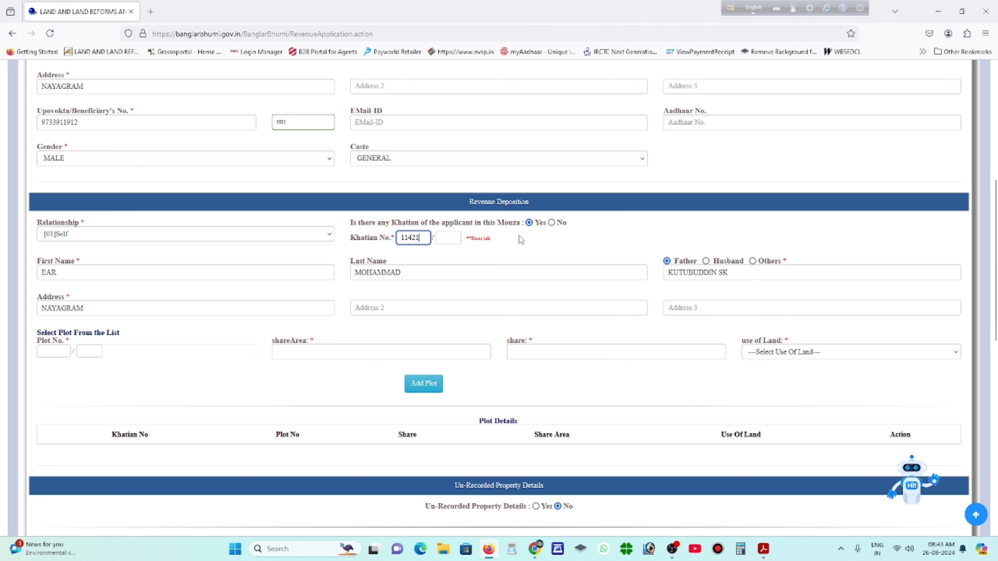
left_click(571, 243)
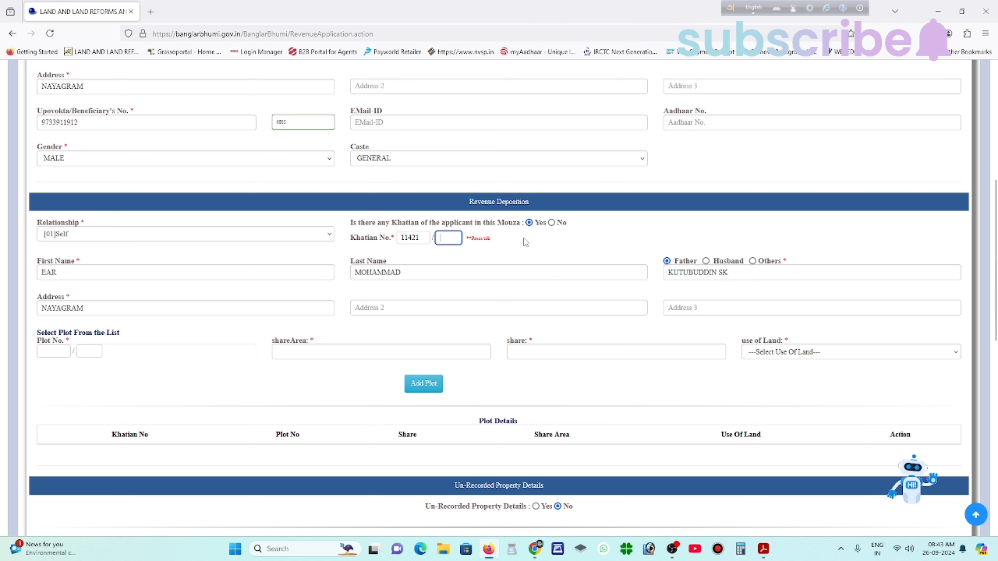
key("Tab")
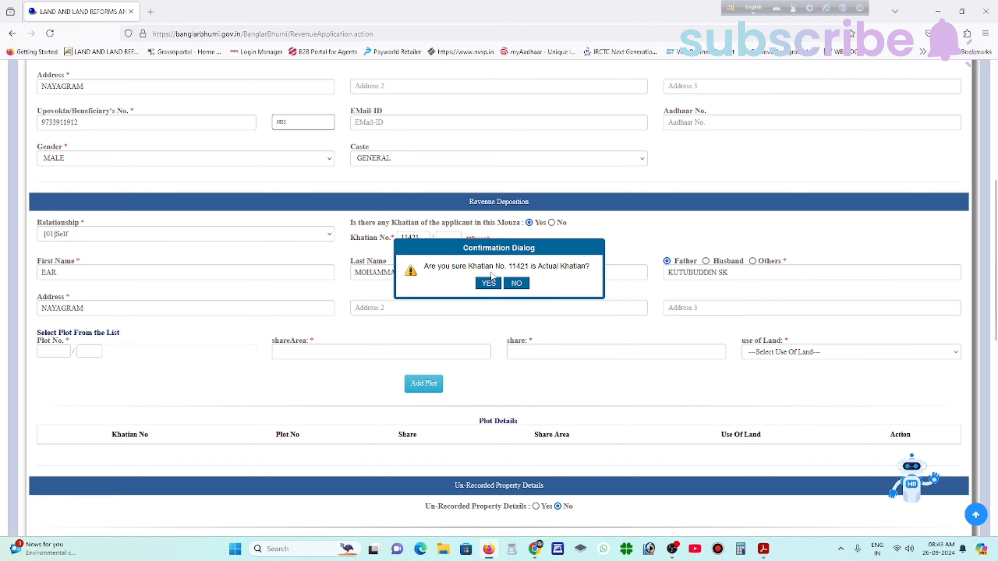
left_click(487, 283)
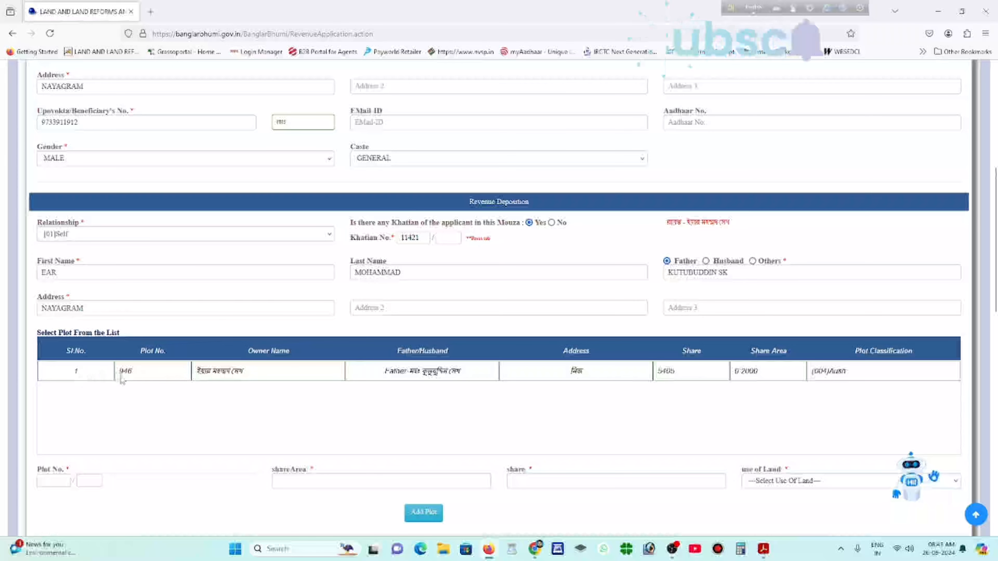
left_click(143, 379)
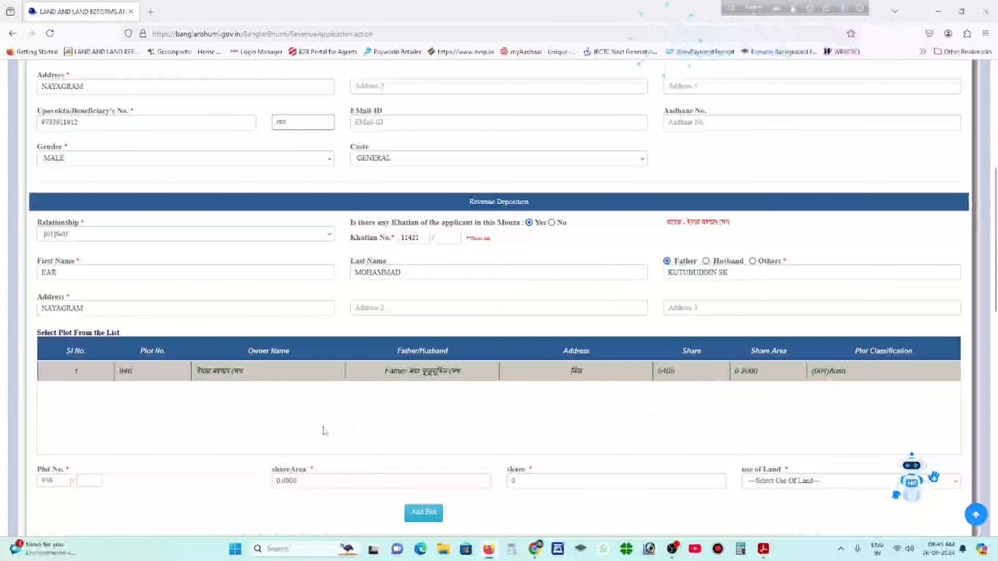
scroll(241, 402, "down", 2)
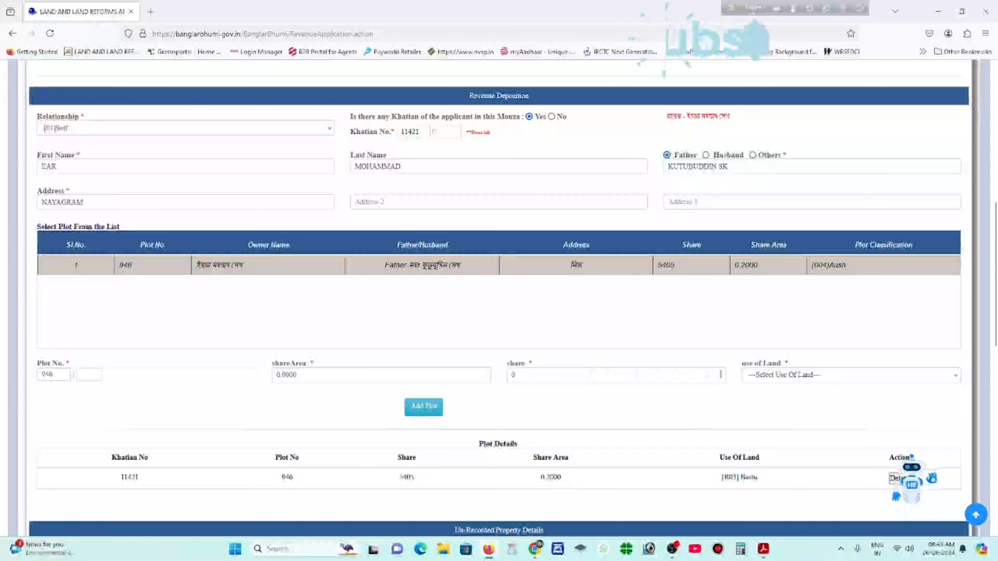
scroll(176, 198, "down", 5)
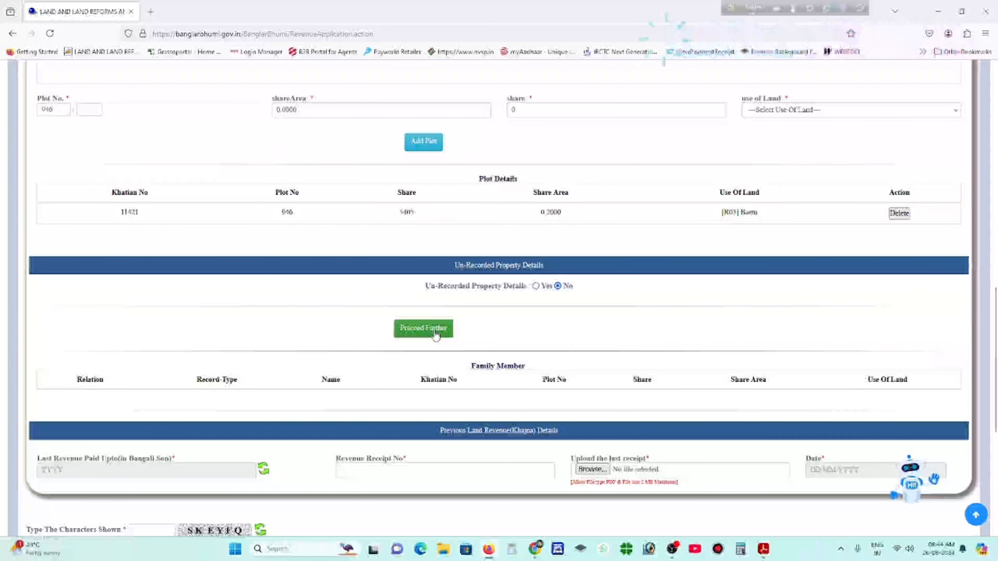
Step: Proceed to the family member list, declaring no other family member holds land
left_click(448, 332)
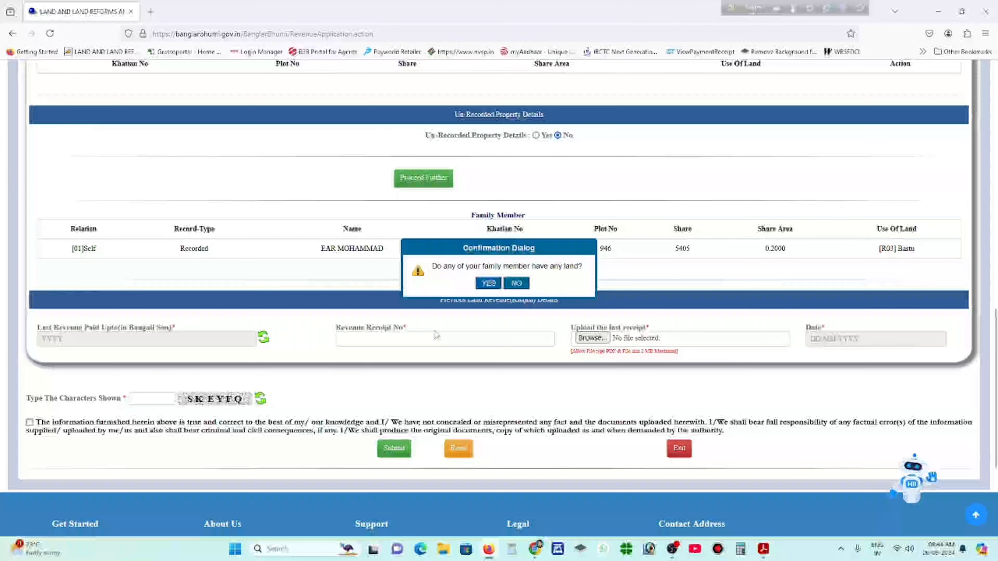
left_click(517, 285)
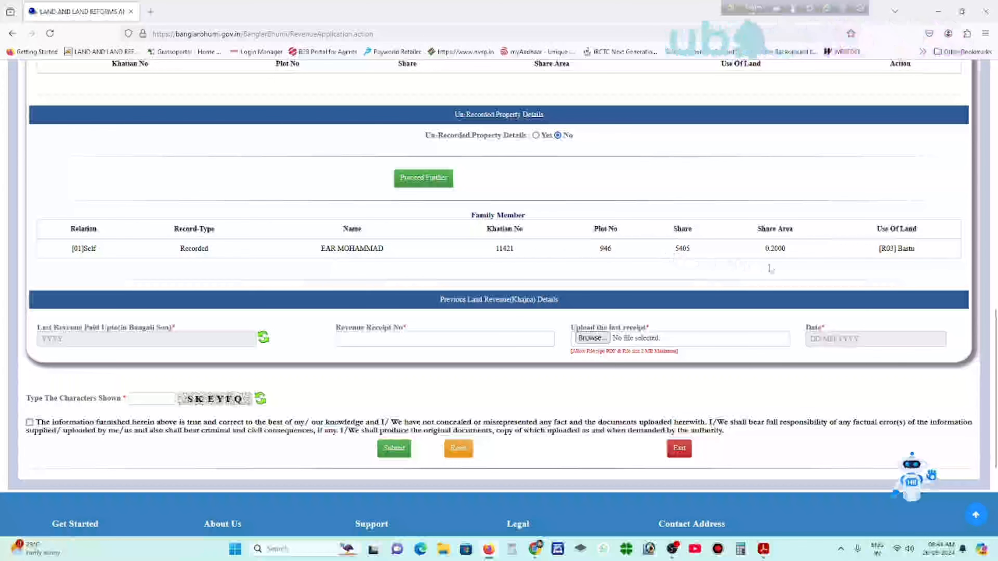
scroll(570, 246, "up", 8)
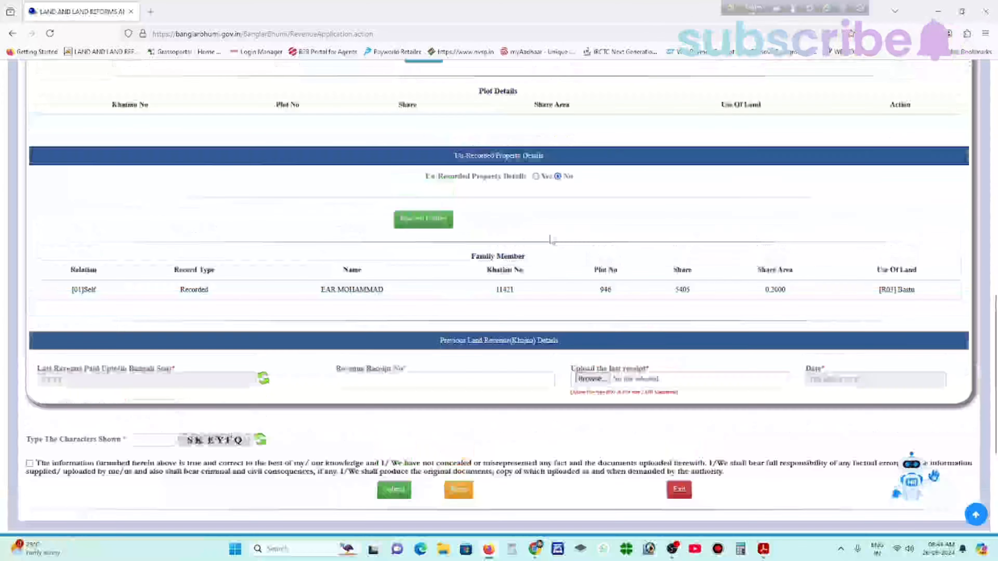
scroll(471, 241, "down", 8)
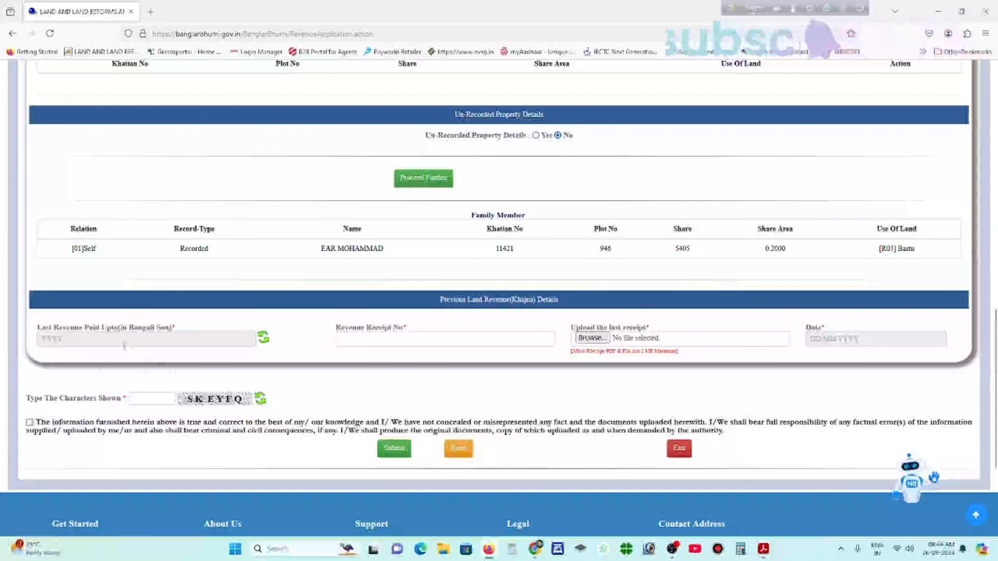
Step: Set Last Revenue Paid Upto (YYYY) to 1430
left_click(77, 339)
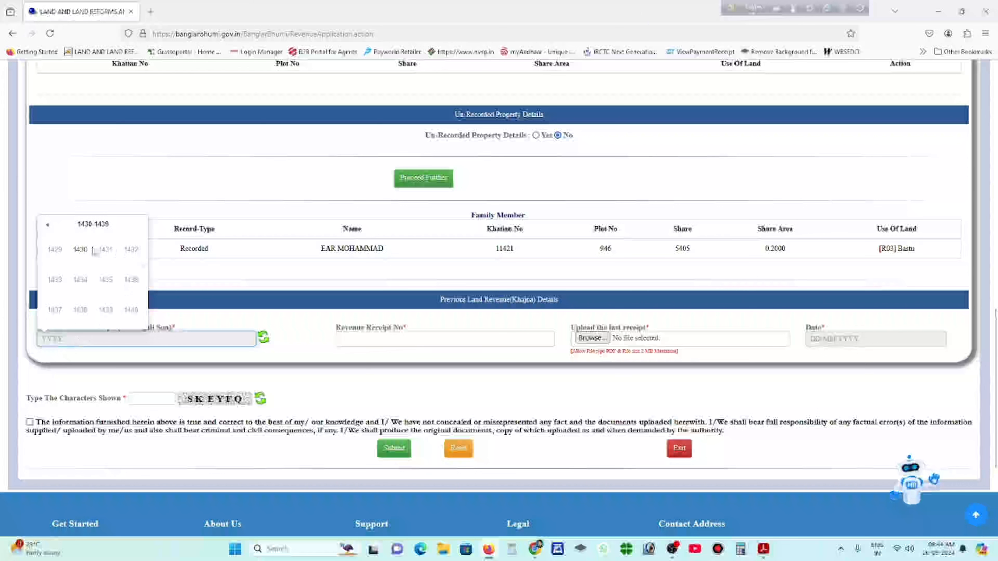
left_click(80, 250)
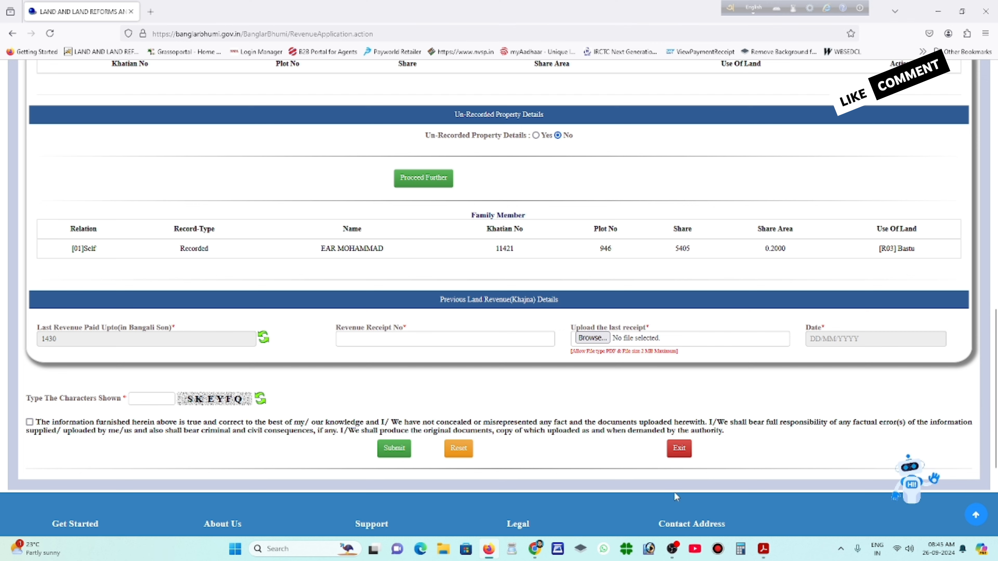
Step: Switch to Adobe Acrobat to view the receipt PDF mmmmm.pdf
left_click(765, 548)
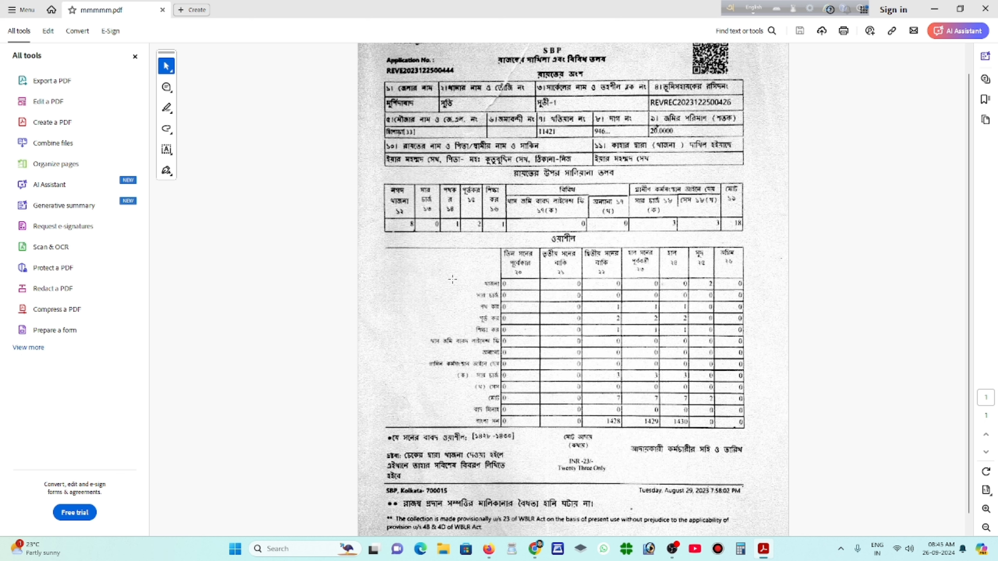
Step: Back on the revenue form, fill in the Revenue Receipt No from the suggested entry
left_click(489, 549)
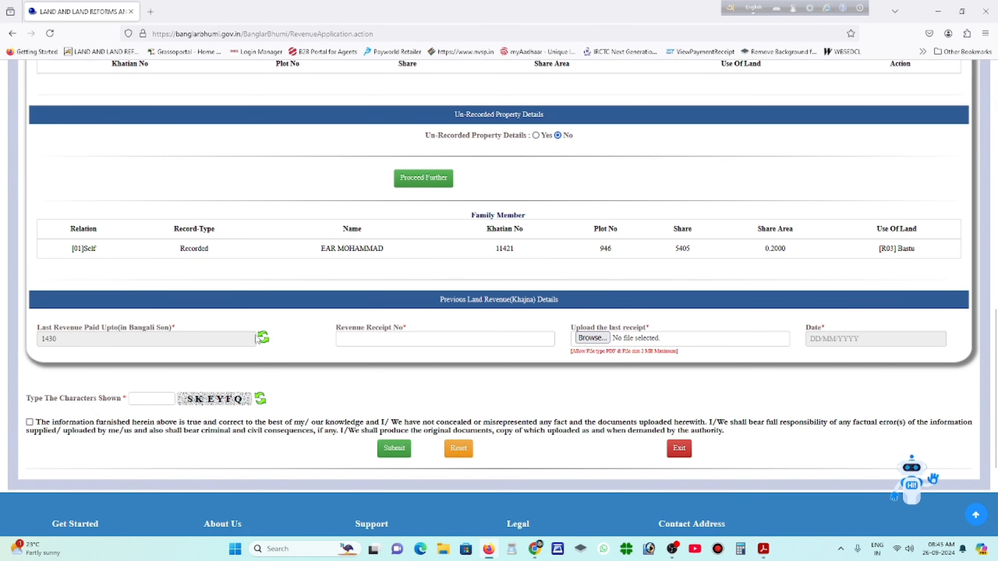
left_click(350, 339)
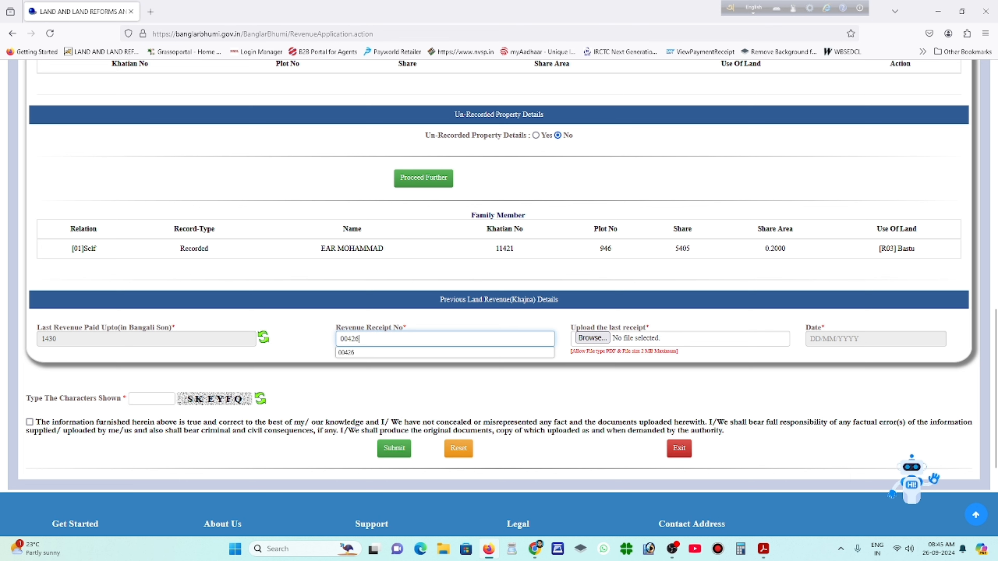
left_click(385, 353)
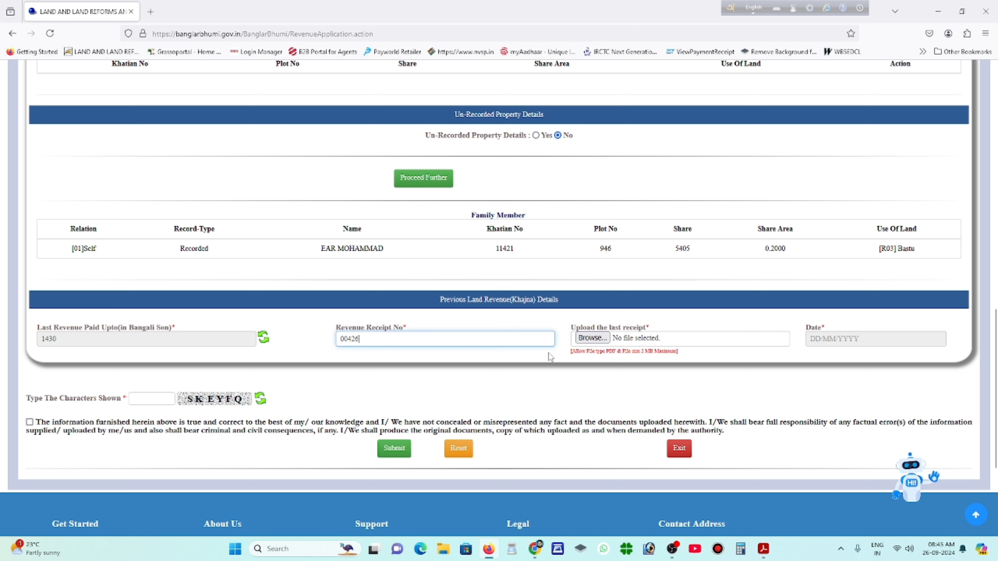
Step: Attach mmmmm.pdf as the last revenue receipt
left_click(600, 338)
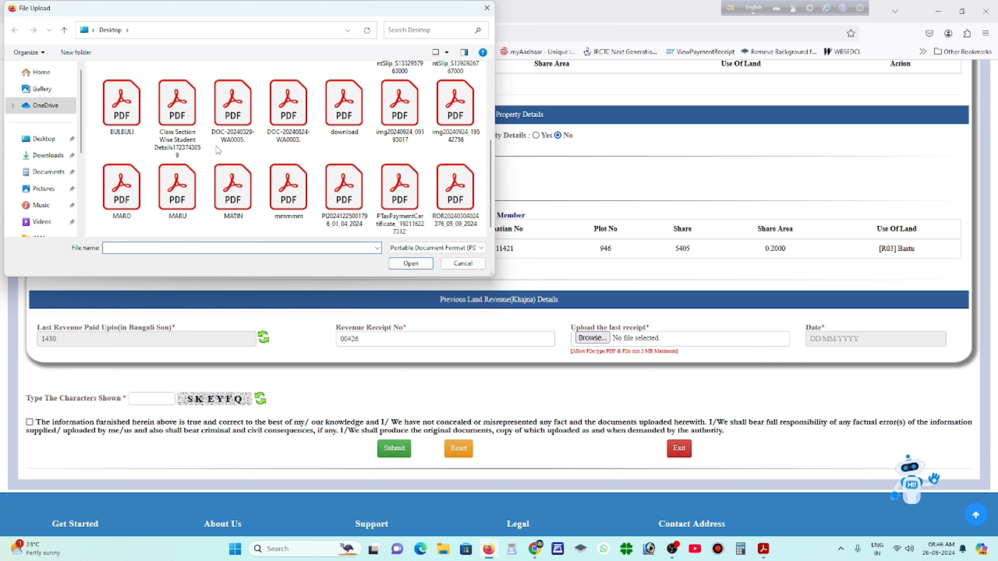
left_click(298, 185)
left_click(411, 263)
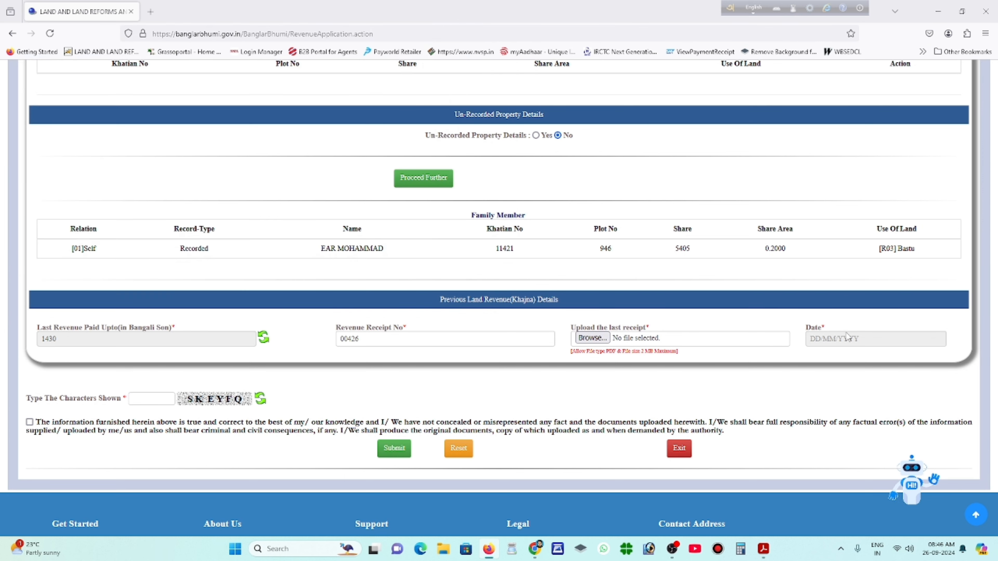
left_click(847, 339)
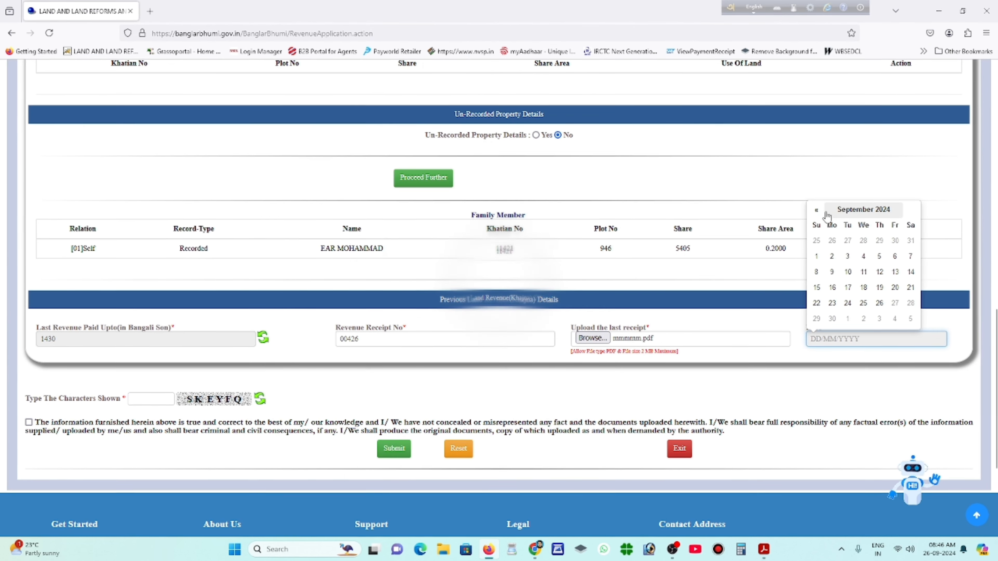